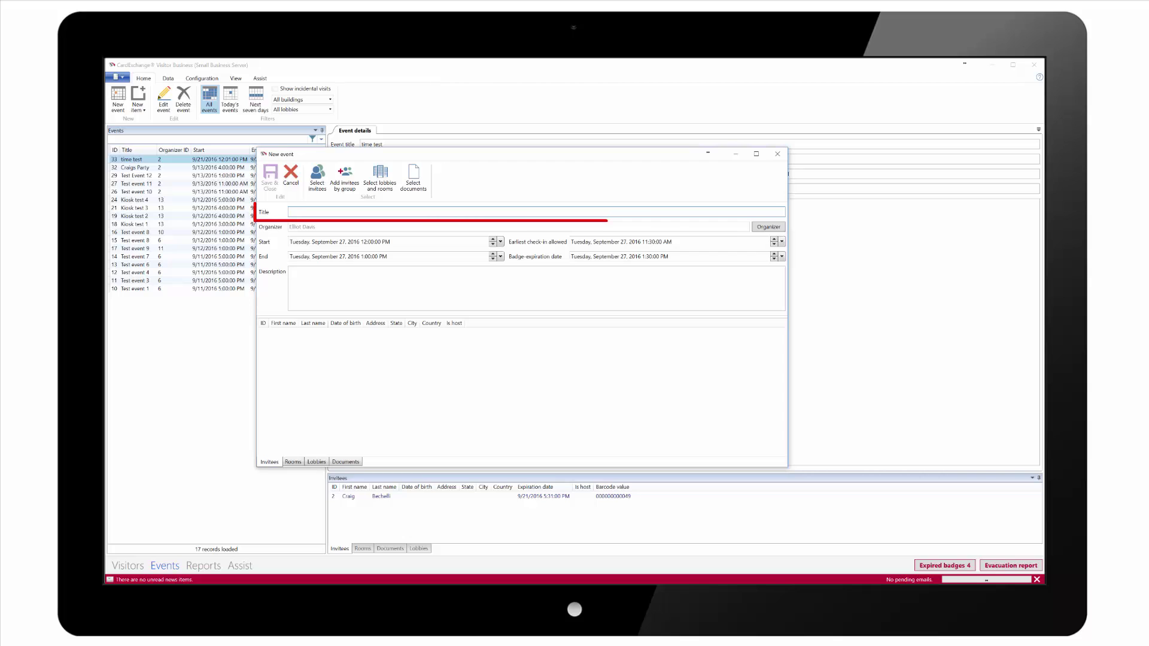
Title the new event Example Event and accept the first listed visitor as its organizer
{"action": "type", "text": "Example E"}
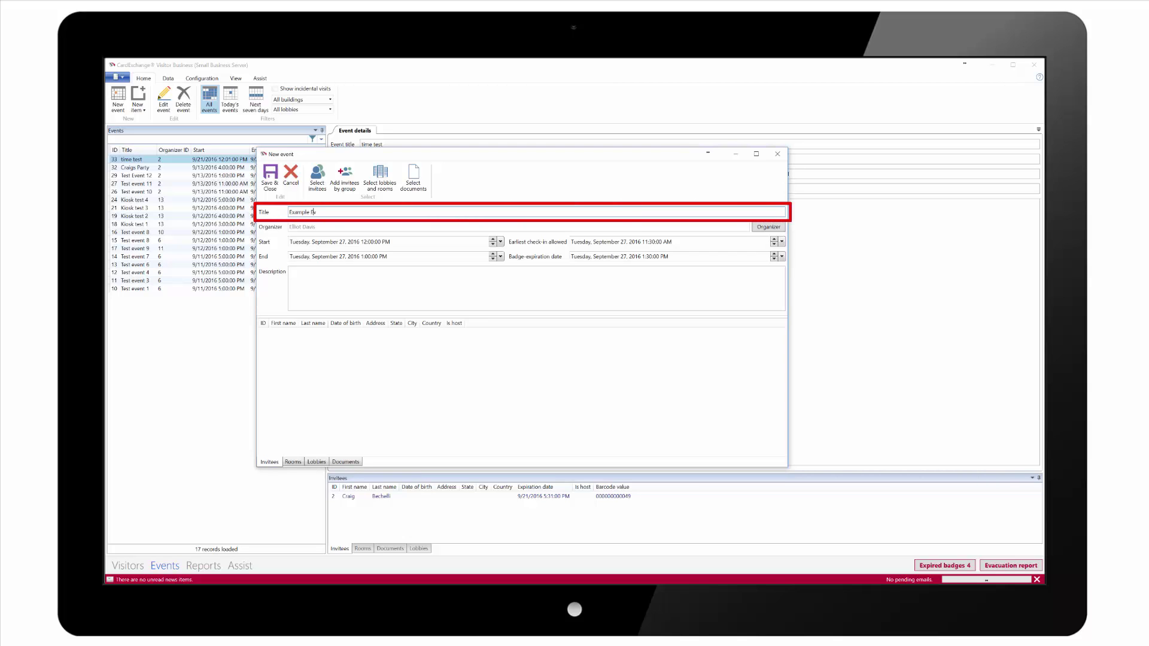
{"action": "type", "text": "vent"}
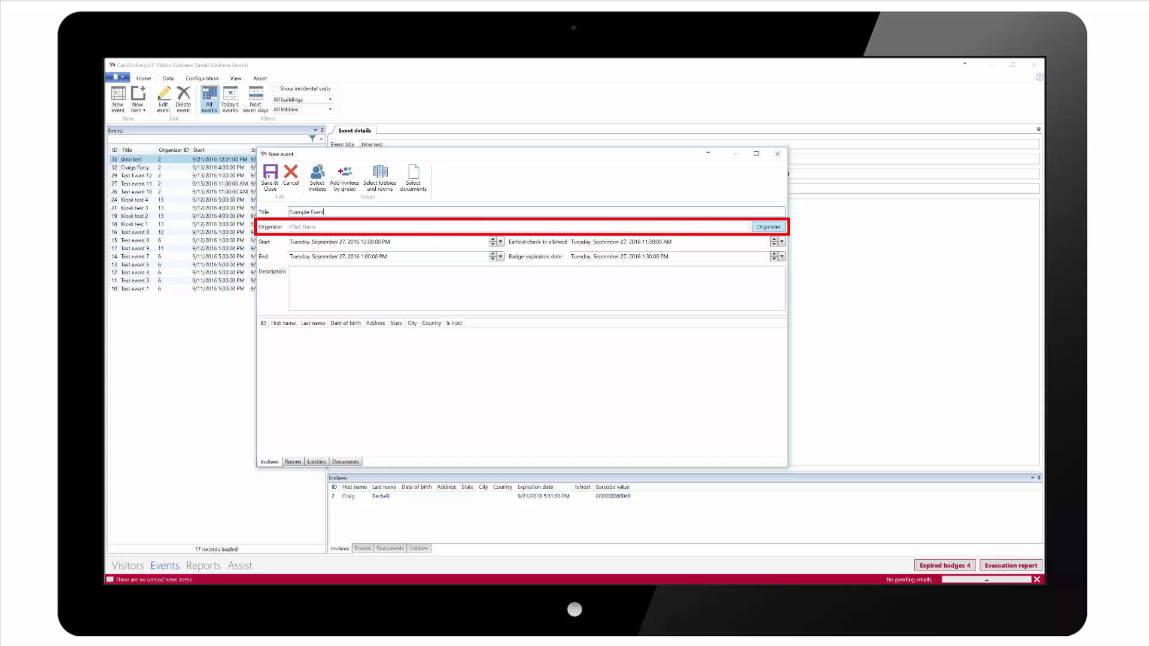
{"action": "left_click", "coordinate": [768, 226]}
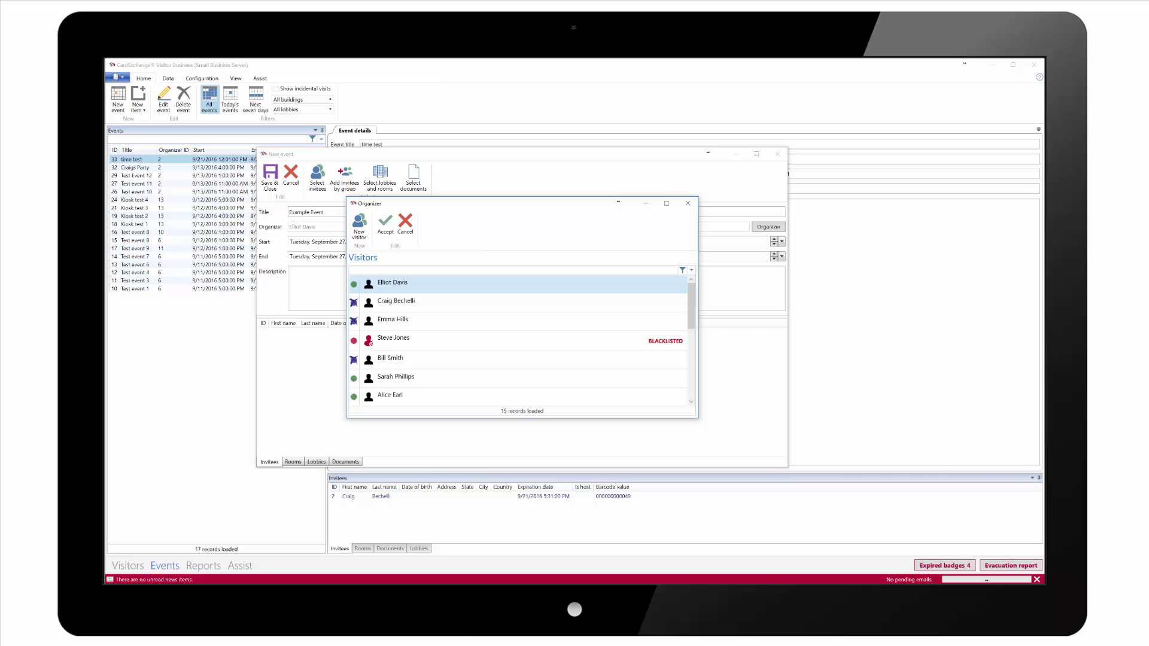
{"action": "left_click", "coordinate": [386, 224]}
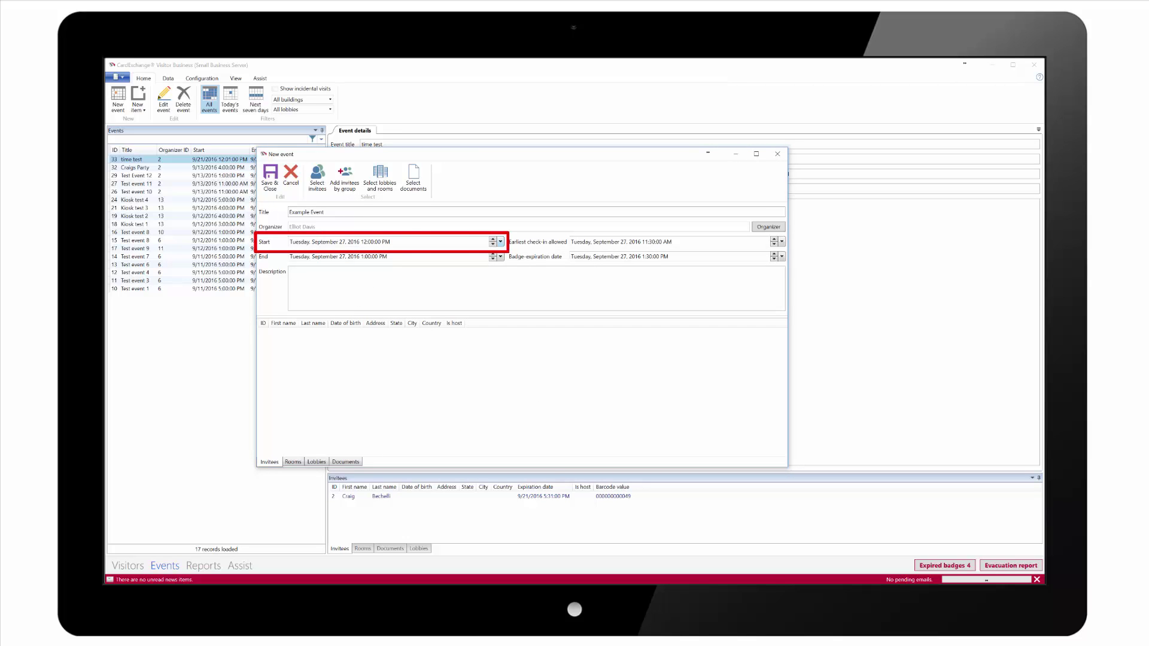
Set the event's start time to 1:00 PM on September 27, 2016
{"action": "left_click", "coordinate": [501, 241]}
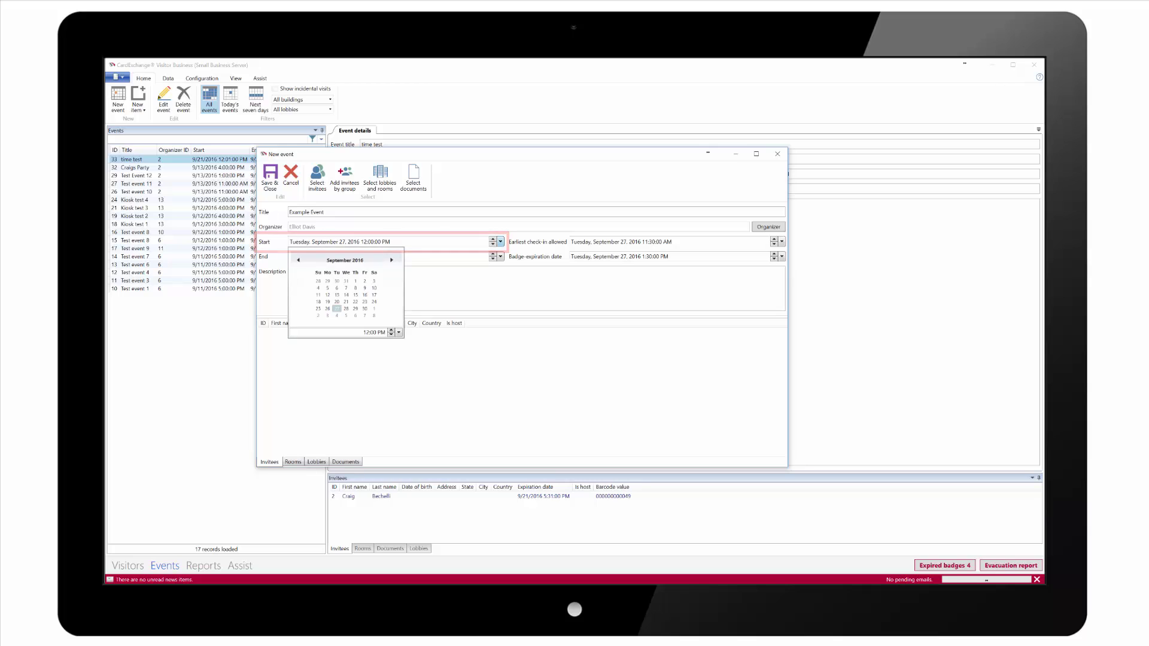
{"action": "left_click", "coordinate": [391, 331]}
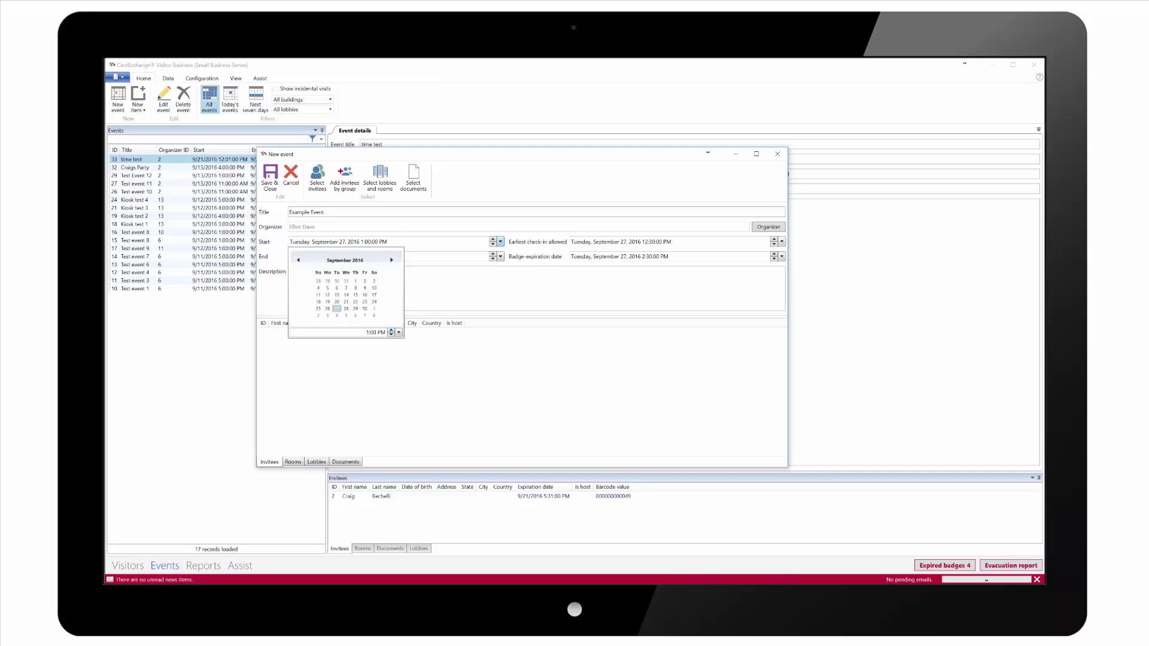
{"action": "left_click", "coordinate": [536, 289]}
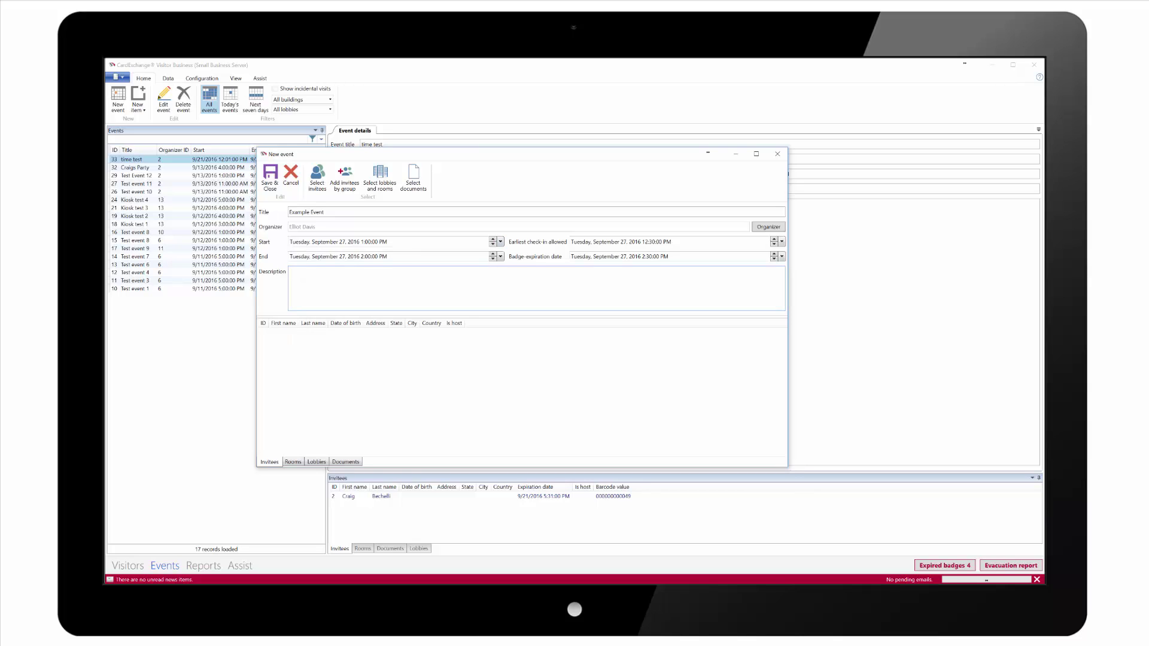
Examine the date and time choices for the event's end, earliest allowed check-in and badge expiration
{"action": "left_click", "coordinate": [500, 256]}
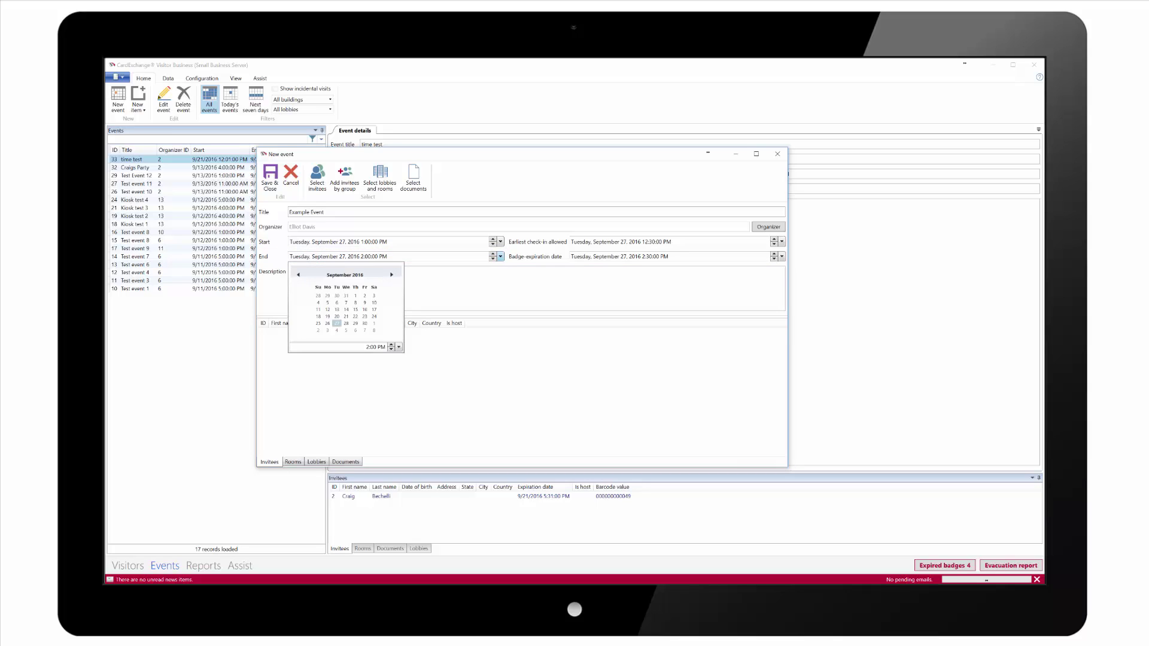
{"action": "left_click", "coordinate": [536, 288]}
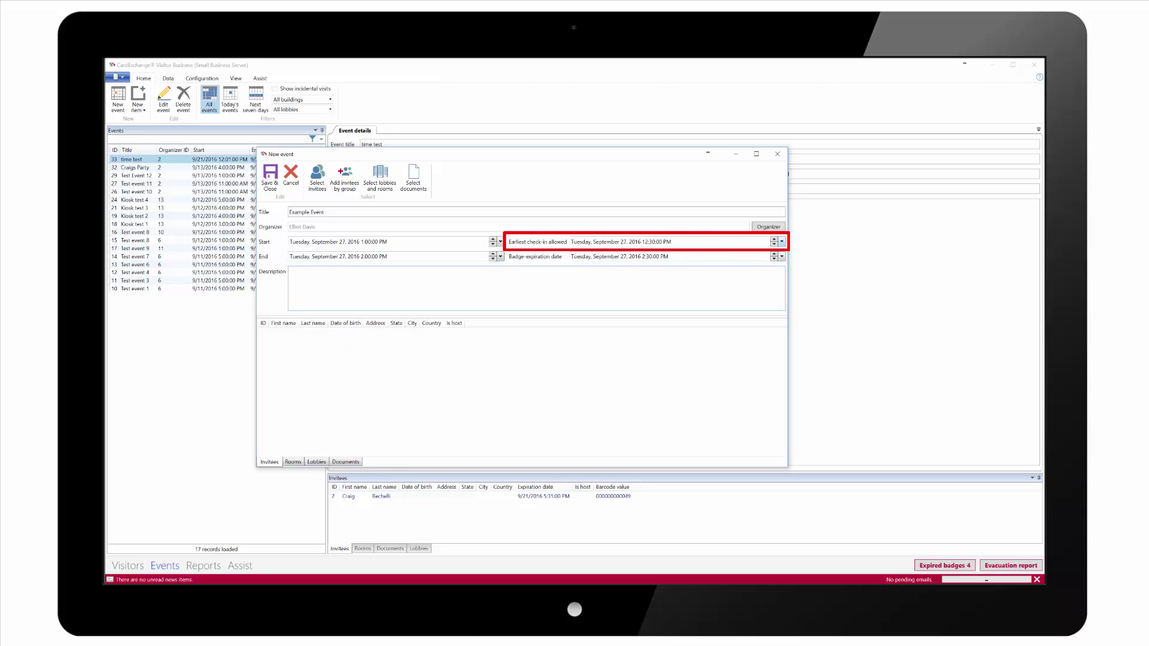
{"action": "key", "text": "alt+Down"}
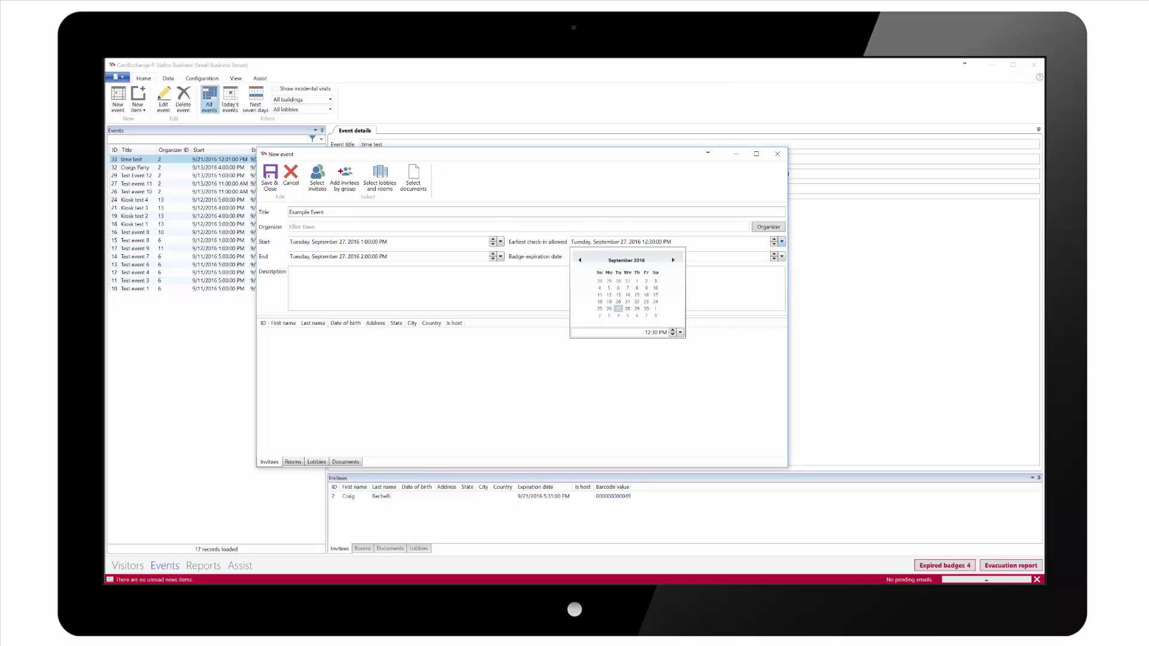
{"action": "key", "text": "Escape"}
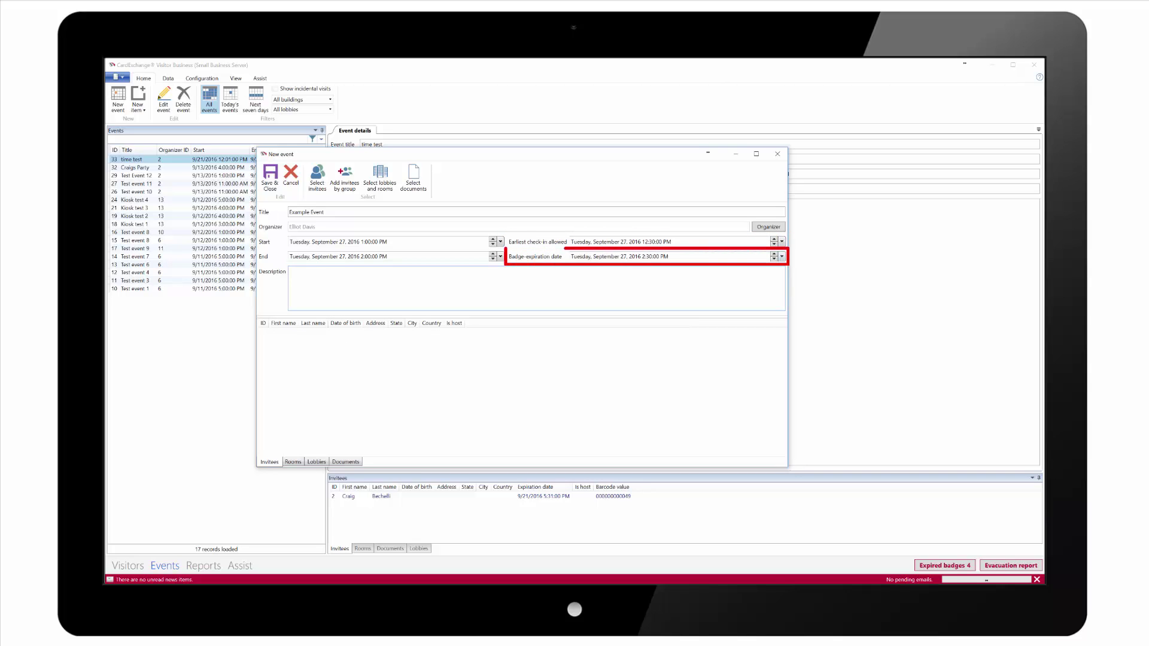
{"action": "key", "text": "alt+Down"}
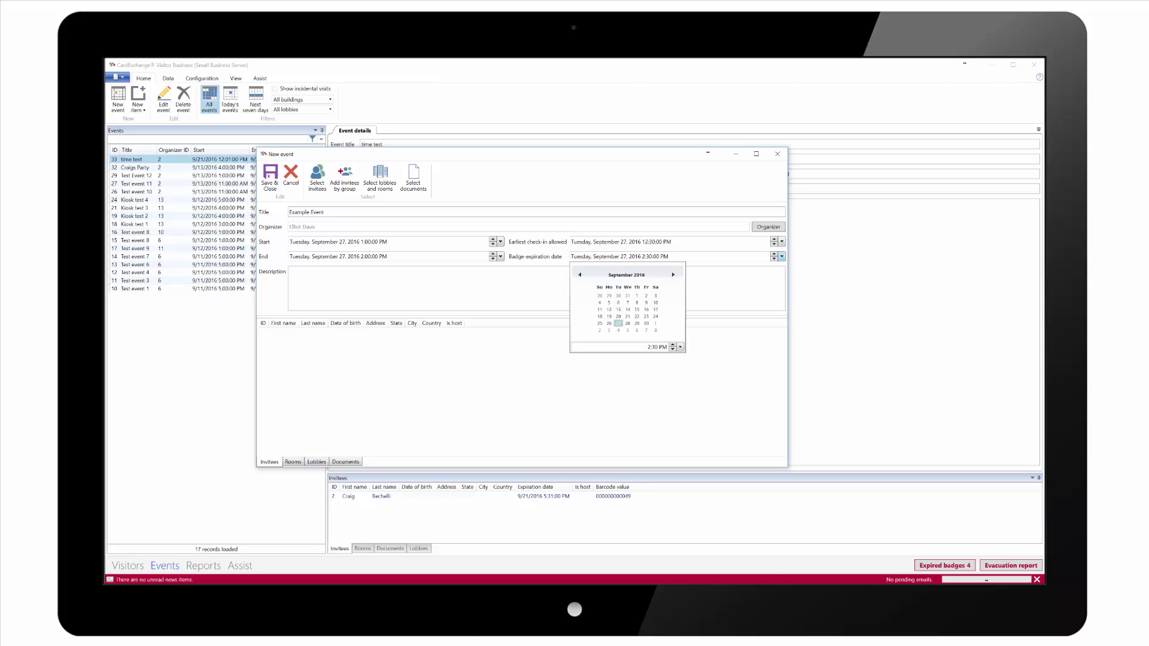
Enter Training Example Event as the event's description
{"action": "left_click", "coordinate": [429, 288]}
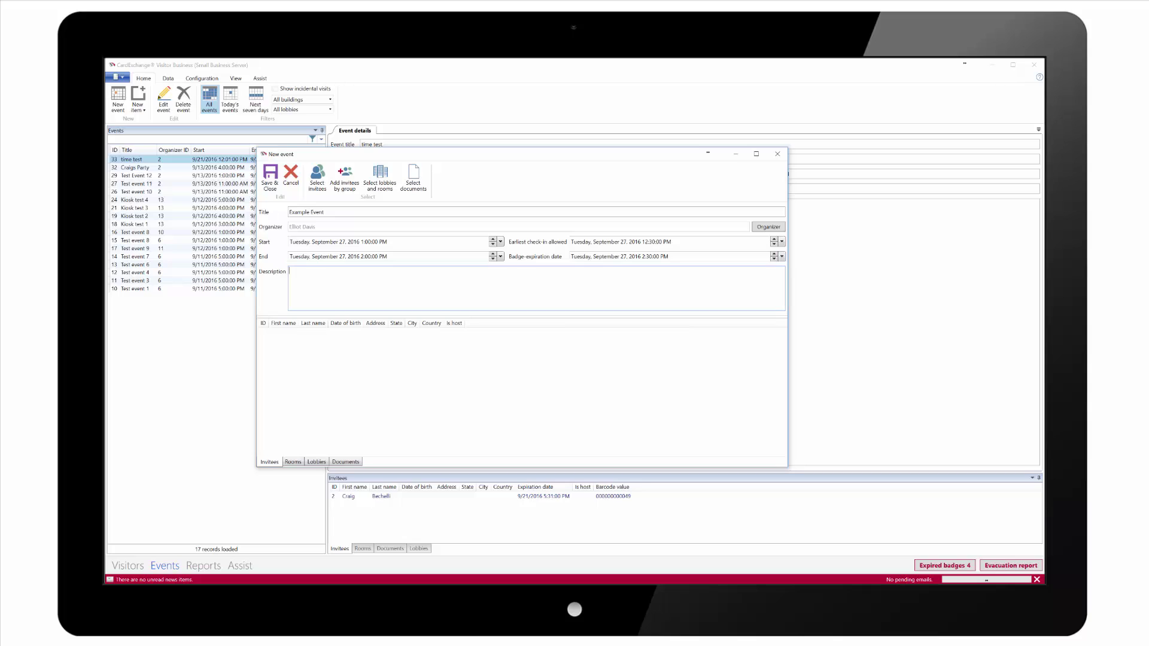
{"action": "type", "text": "Train"}
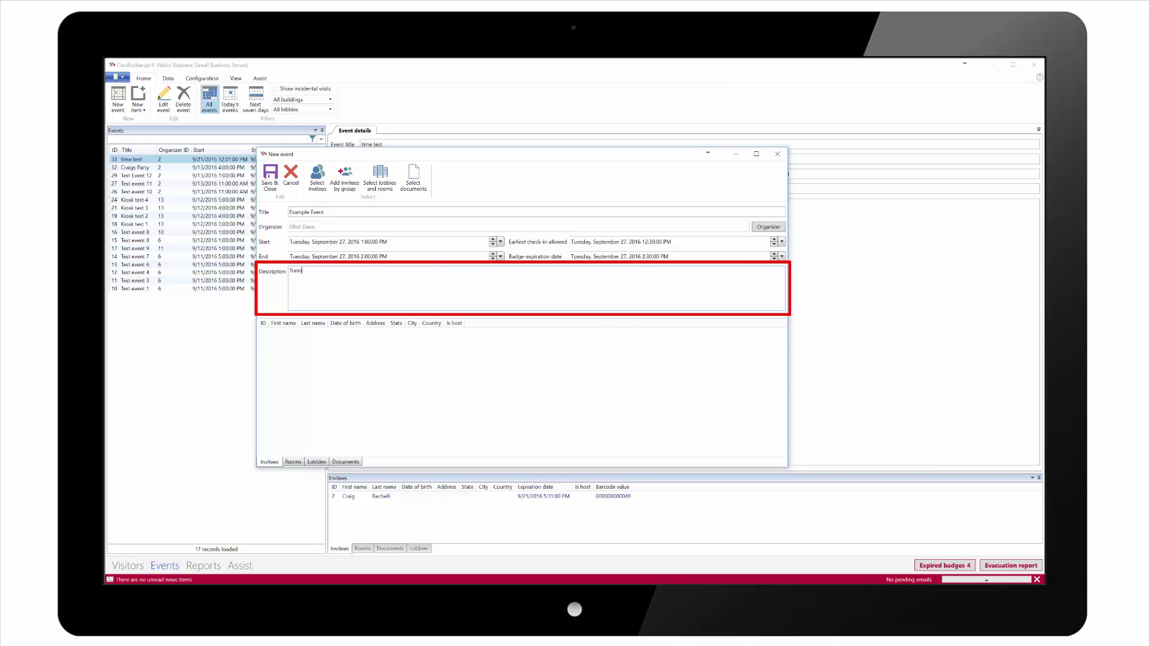
{"action": "type", "text": "ing Example Event"}
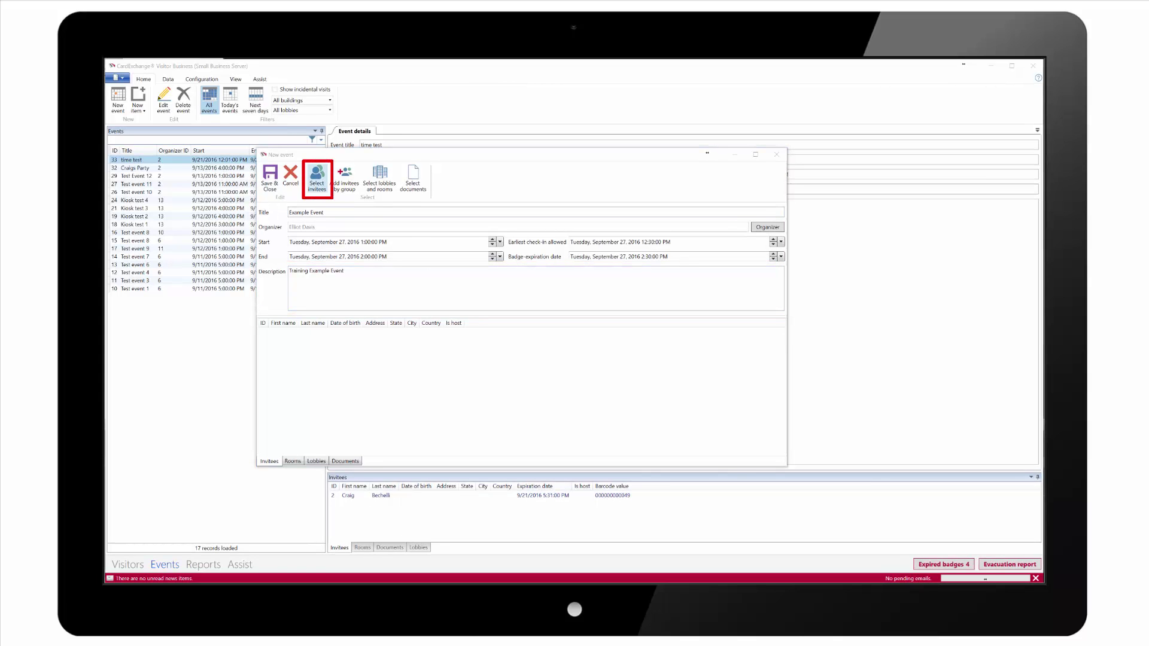
Add the sixth listed visitor to the event's invitees and accept the selection
{"action": "left_click", "coordinate": [316, 179]}
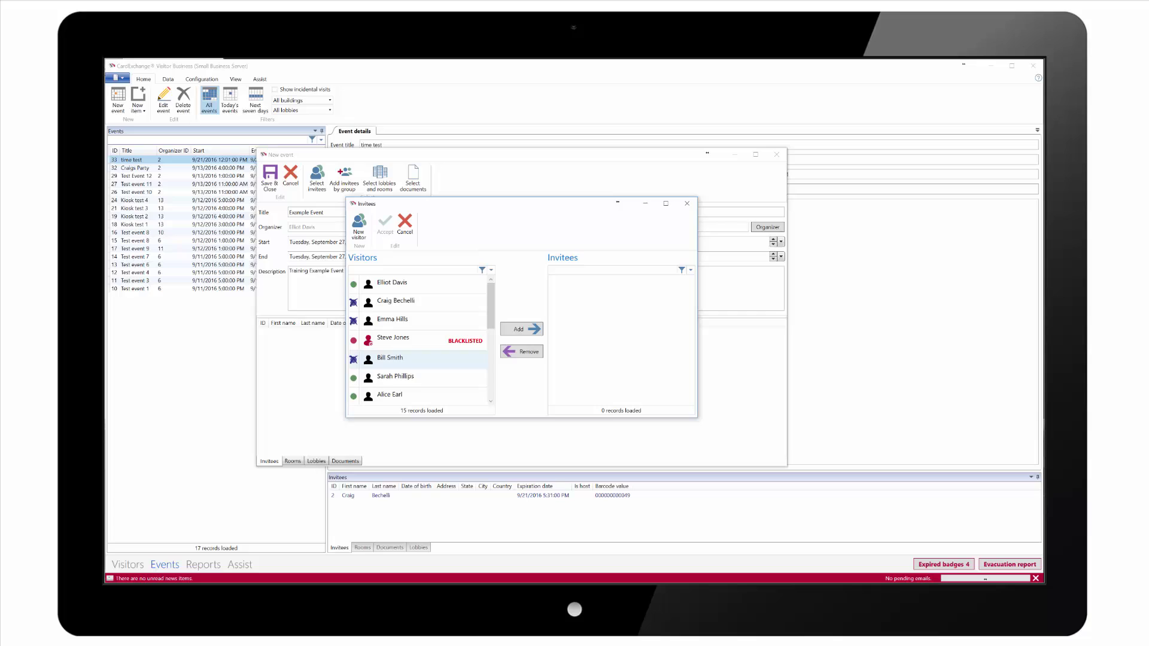
{"action": "left_click", "coordinate": [395, 377]}
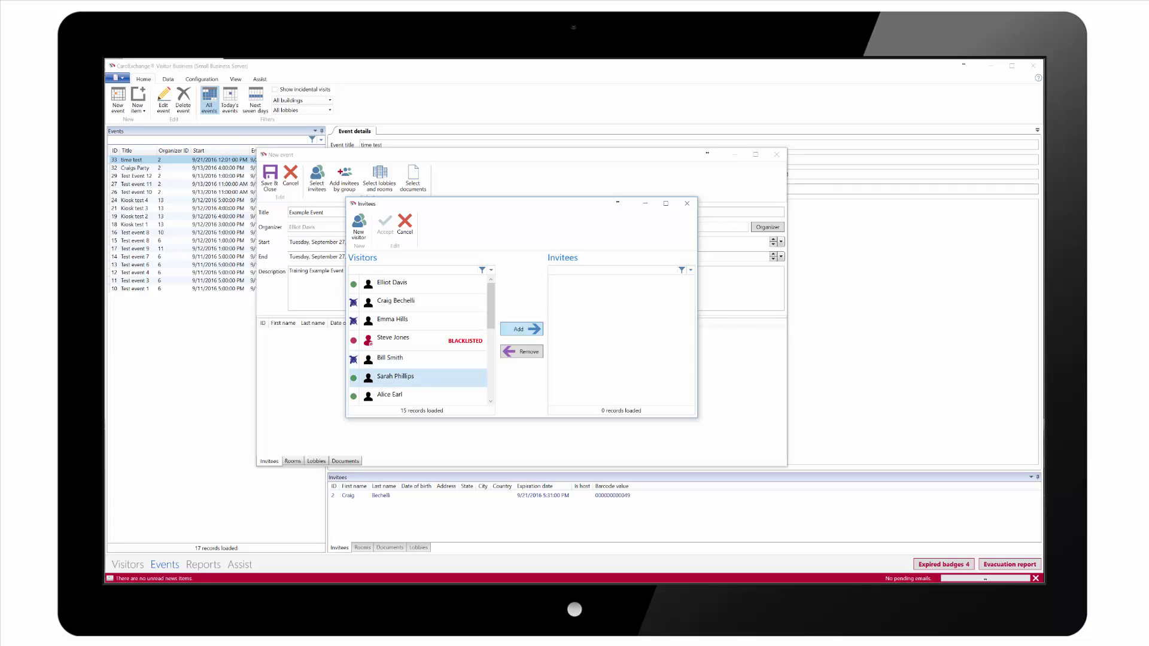
{"action": "left_click", "coordinate": [521, 329]}
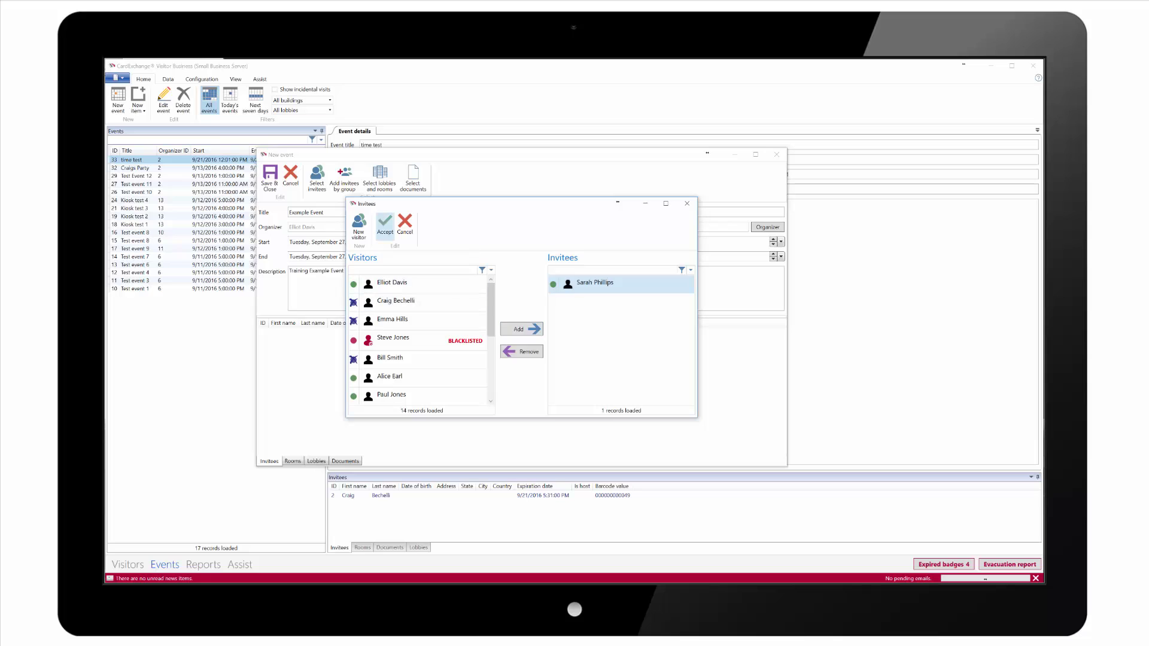
{"action": "left_click", "coordinate": [385, 226]}
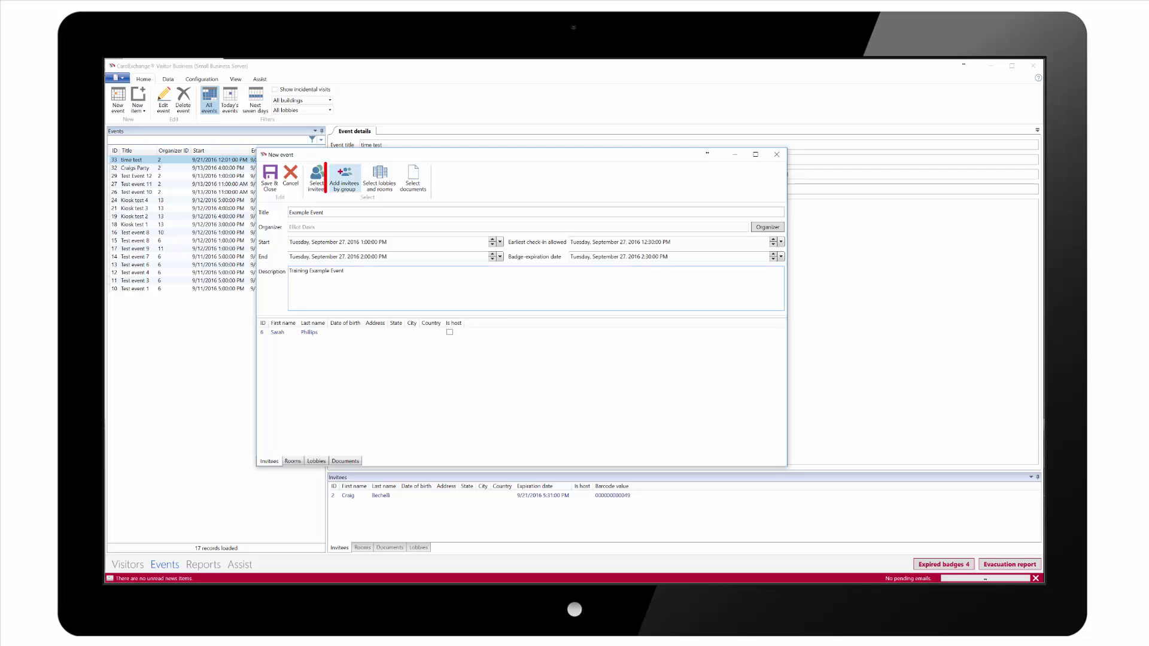
Add all members of the Employee group to the event's invitees
{"action": "left_click", "coordinate": [344, 180]}
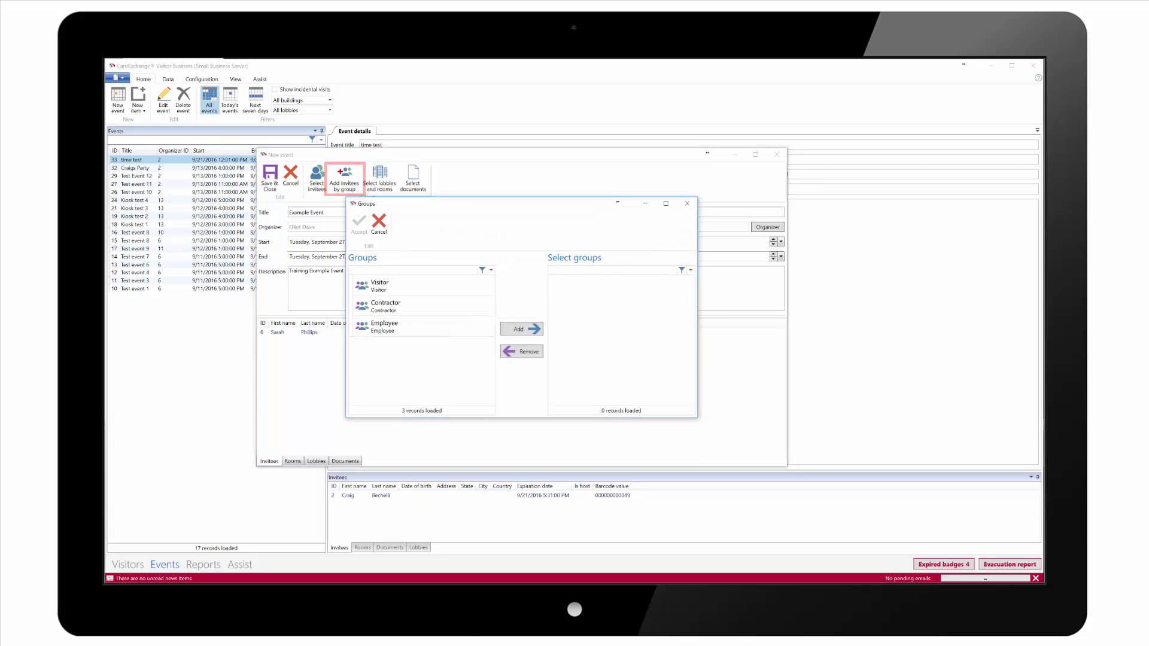
{"action": "left_click", "coordinate": [407, 326]}
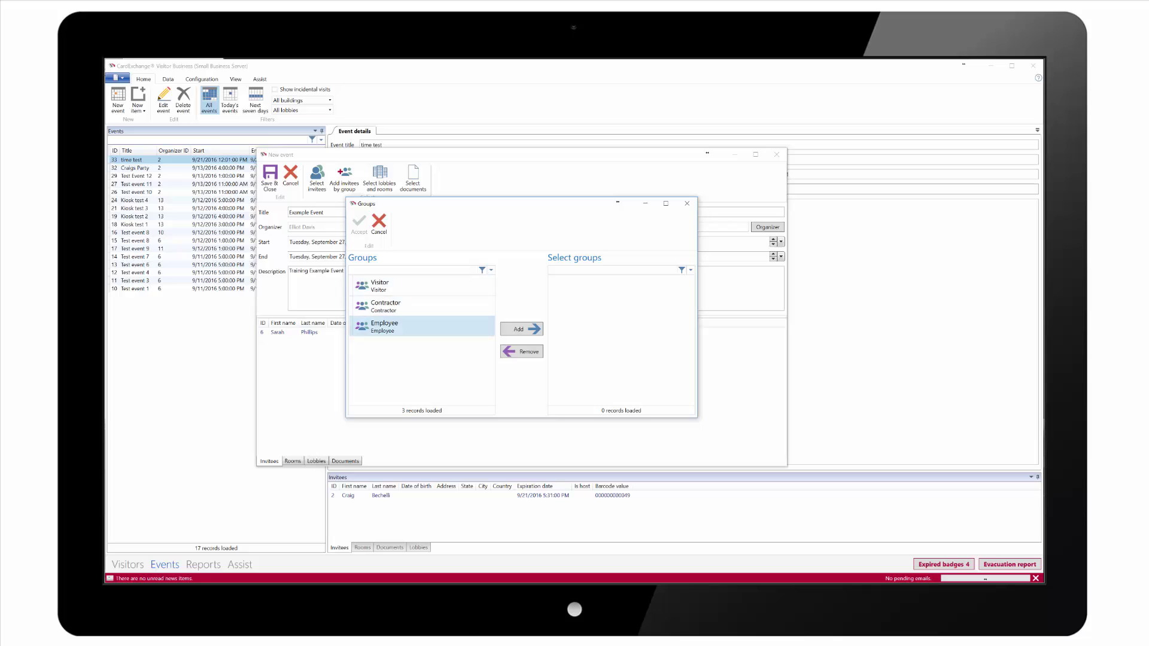
{"action": "left_click", "coordinate": [522, 329]}
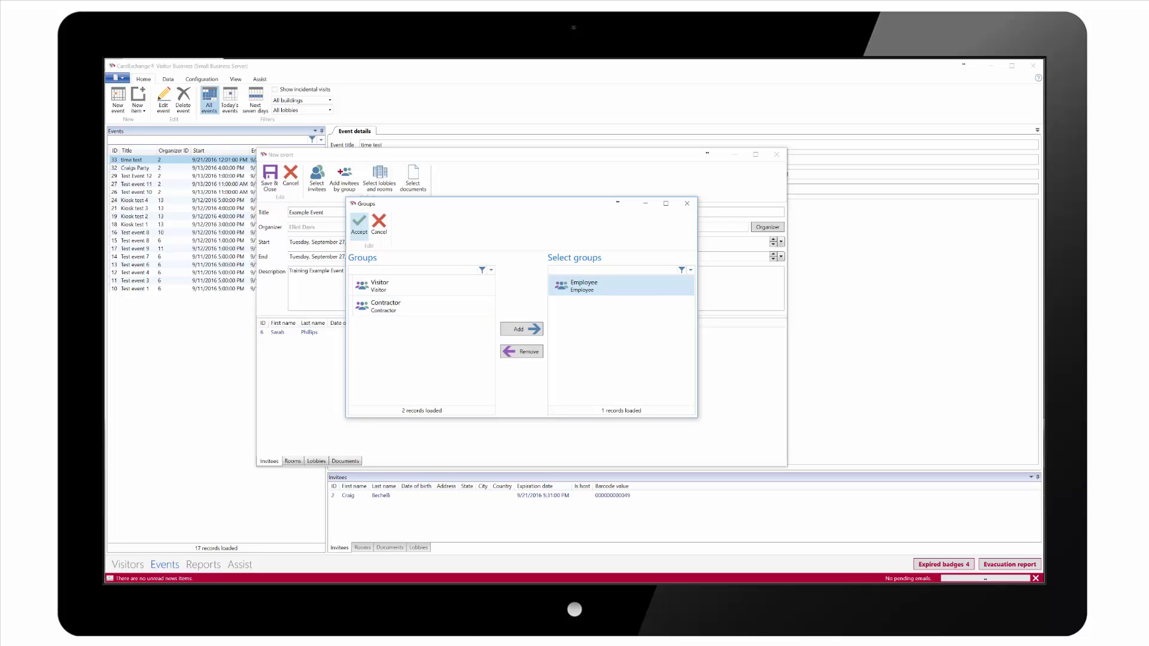
{"action": "left_click", "coordinate": [359, 225]}
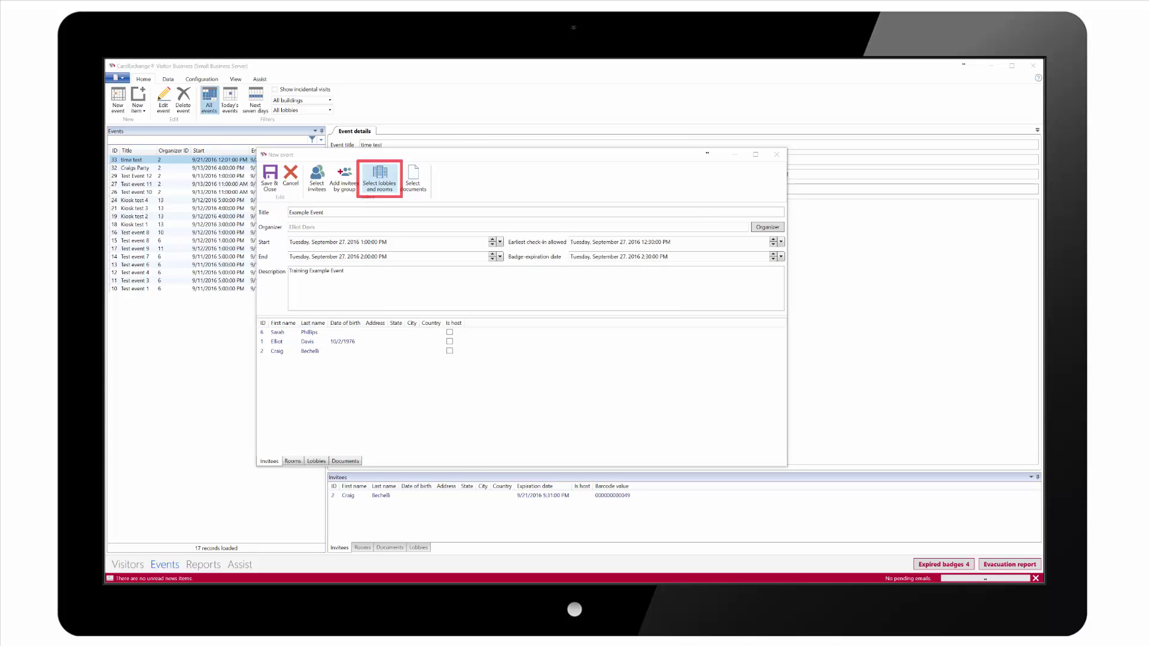
Assign Rooms 1B, 1C and 1D of Building 1 and Lobby 1A to the event
{"action": "left_click", "coordinate": [380, 178]}
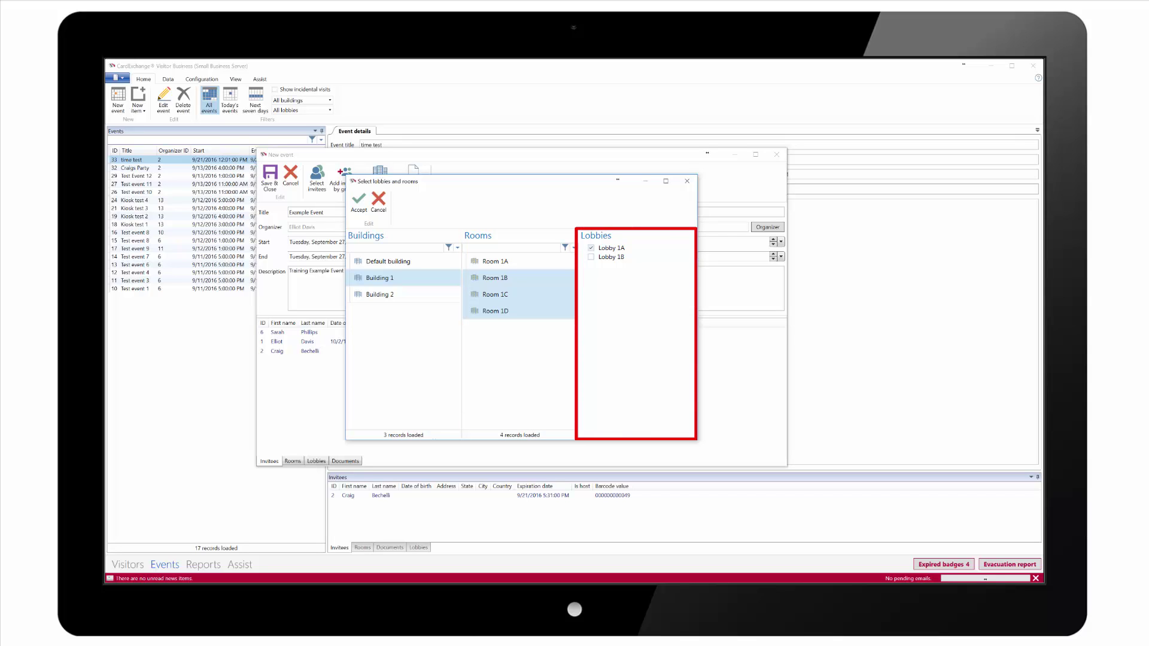
{"action": "left_click", "coordinate": [359, 202]}
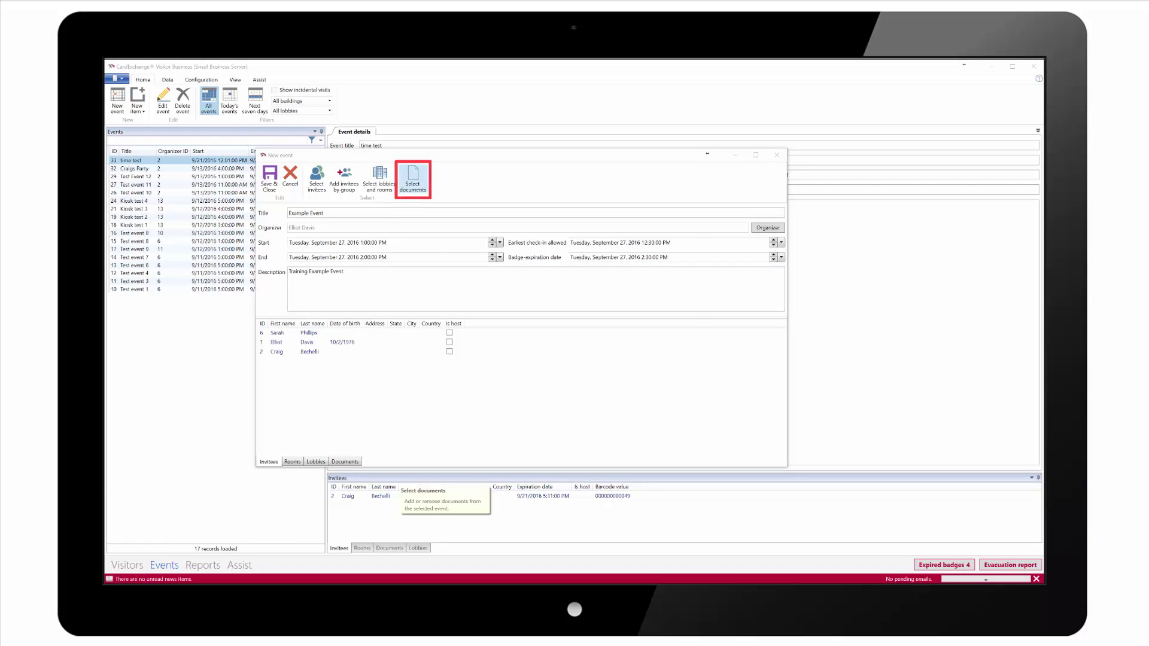
Attach the Visitor Policy document to the event
{"action": "left_click", "coordinate": [413, 179]}
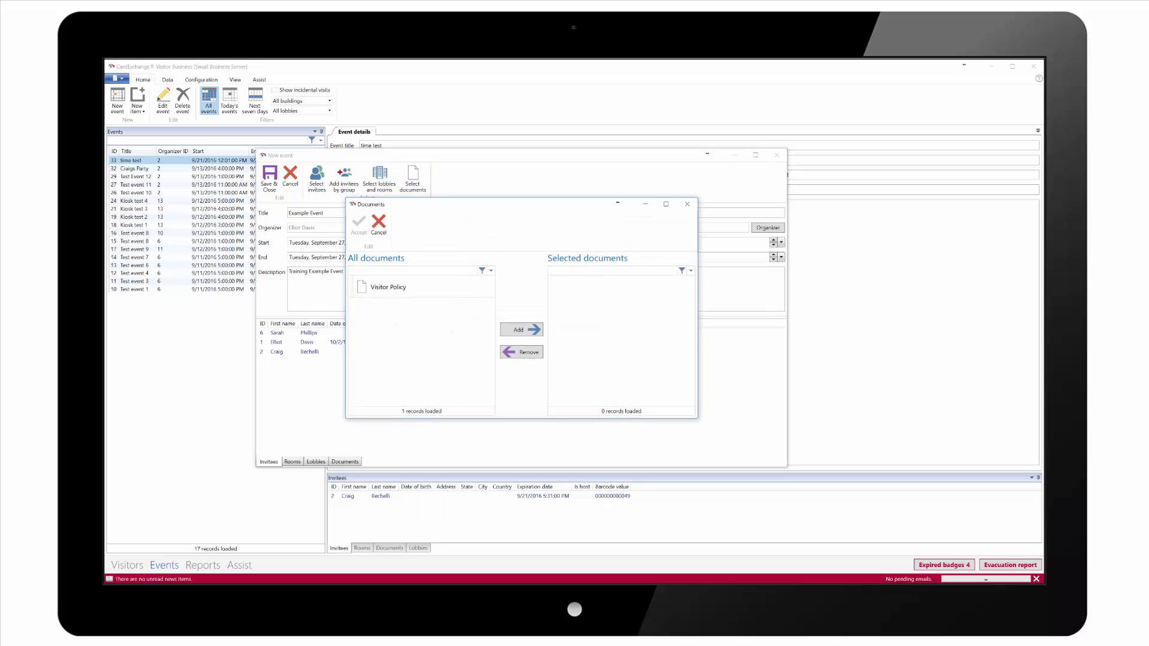
{"action": "left_click", "coordinate": [403, 287]}
{"action": "left_click", "coordinate": [522, 330]}
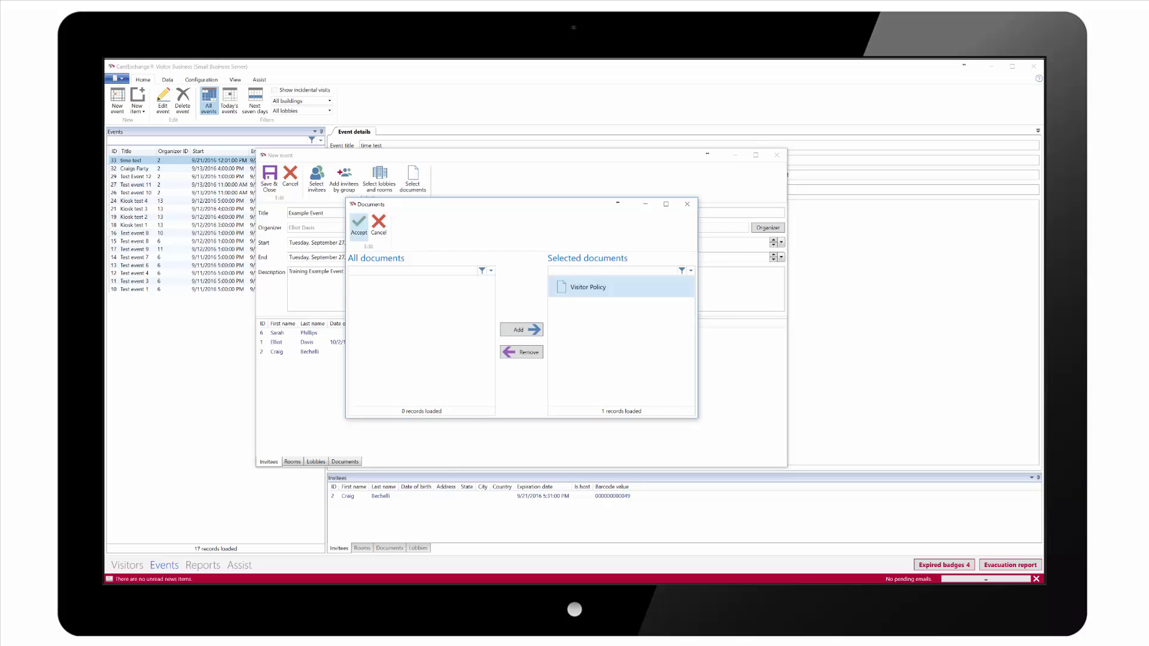
{"action": "left_click", "coordinate": [359, 226]}
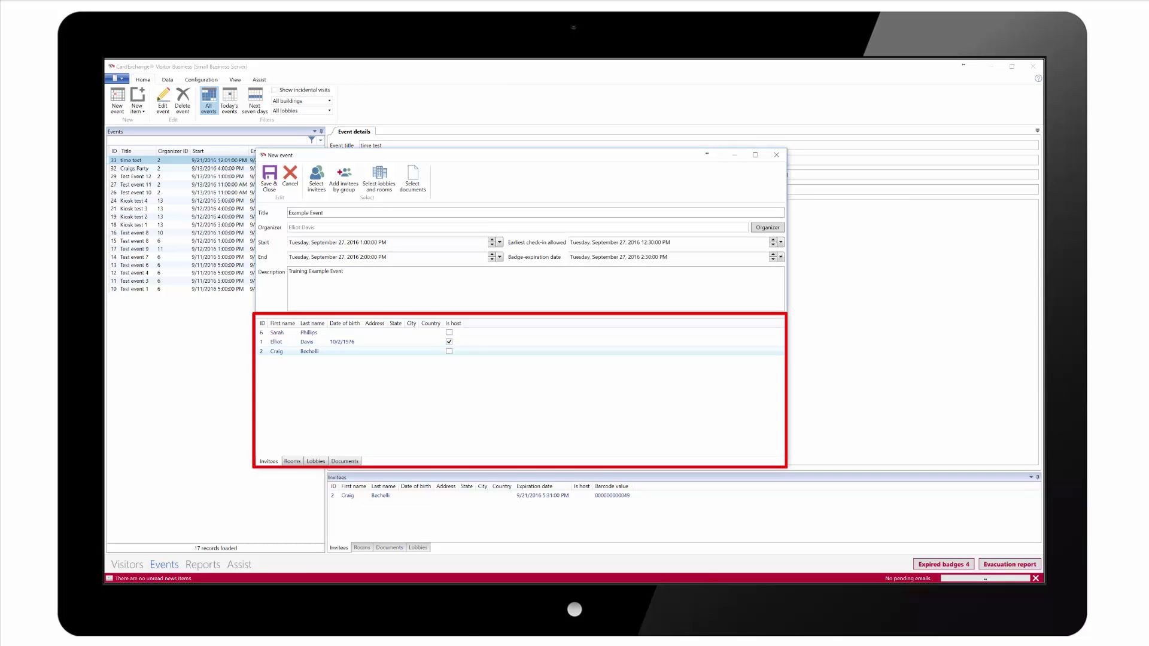
Save the event after checking its rooms, lobbies and documents, and send the update e-mail to all invitees
{"action": "left_click", "coordinate": [292, 461]}
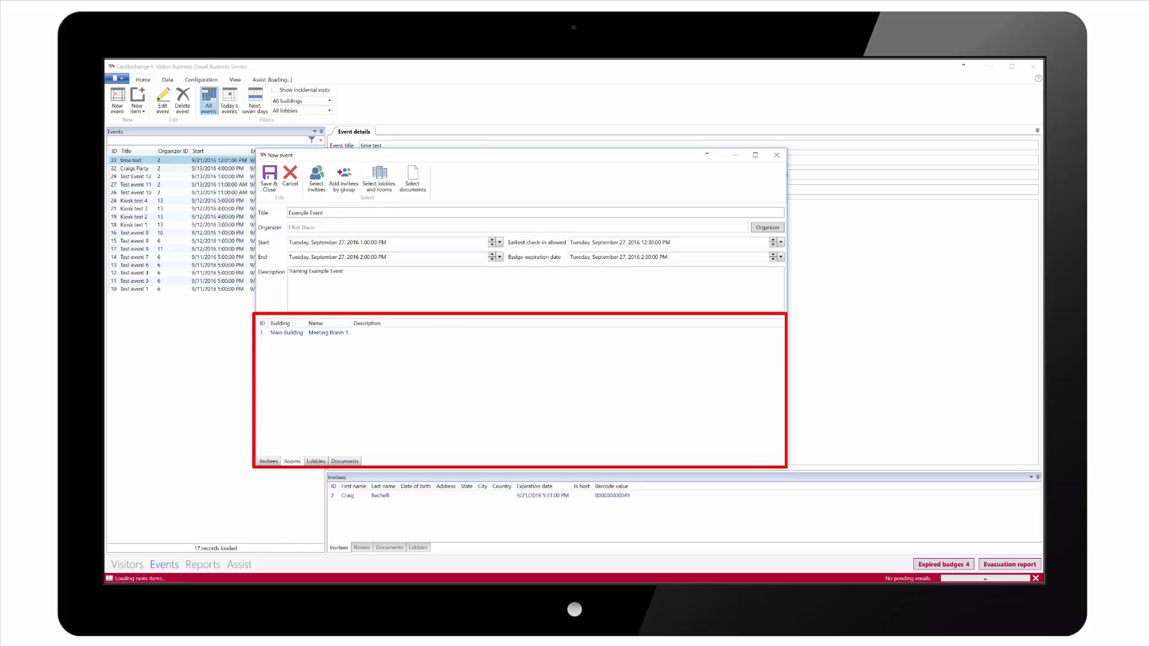
{"action": "left_click", "coordinate": [315, 461]}
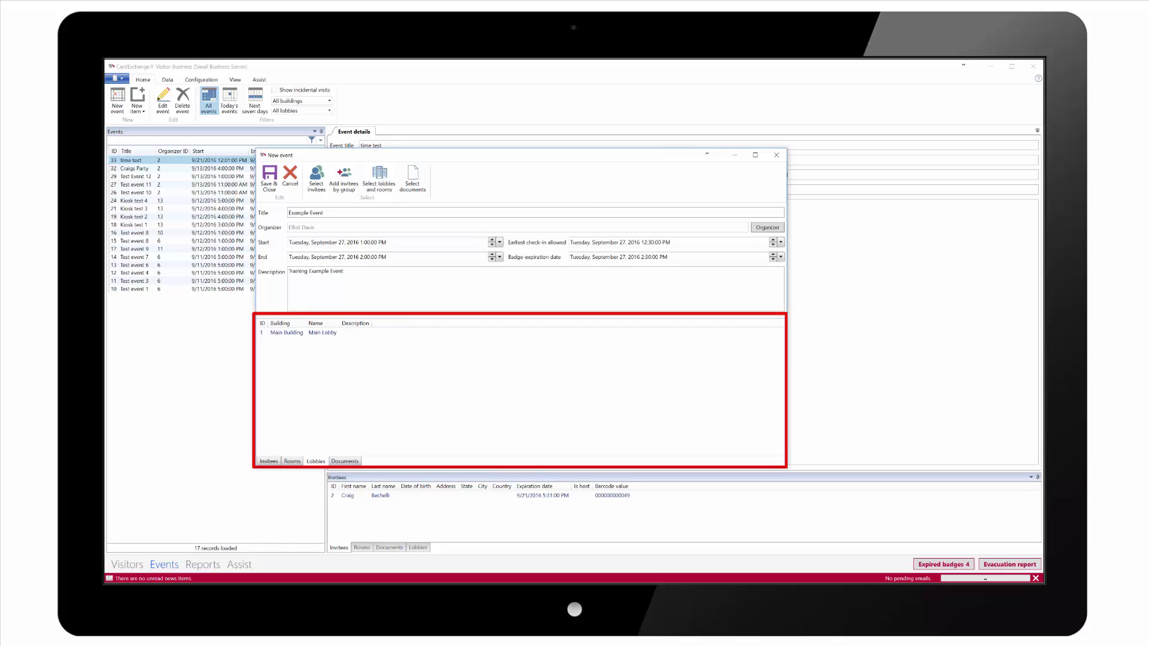
{"action": "left_click", "coordinate": [344, 461]}
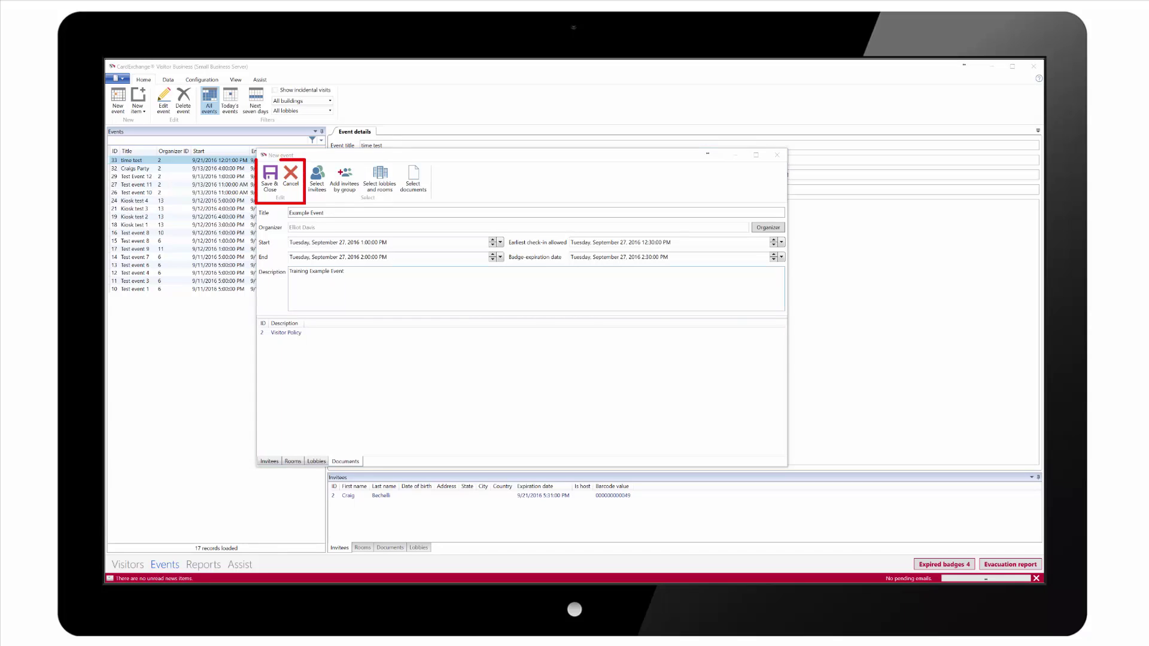
{"action": "left_click", "coordinate": [270, 178]}
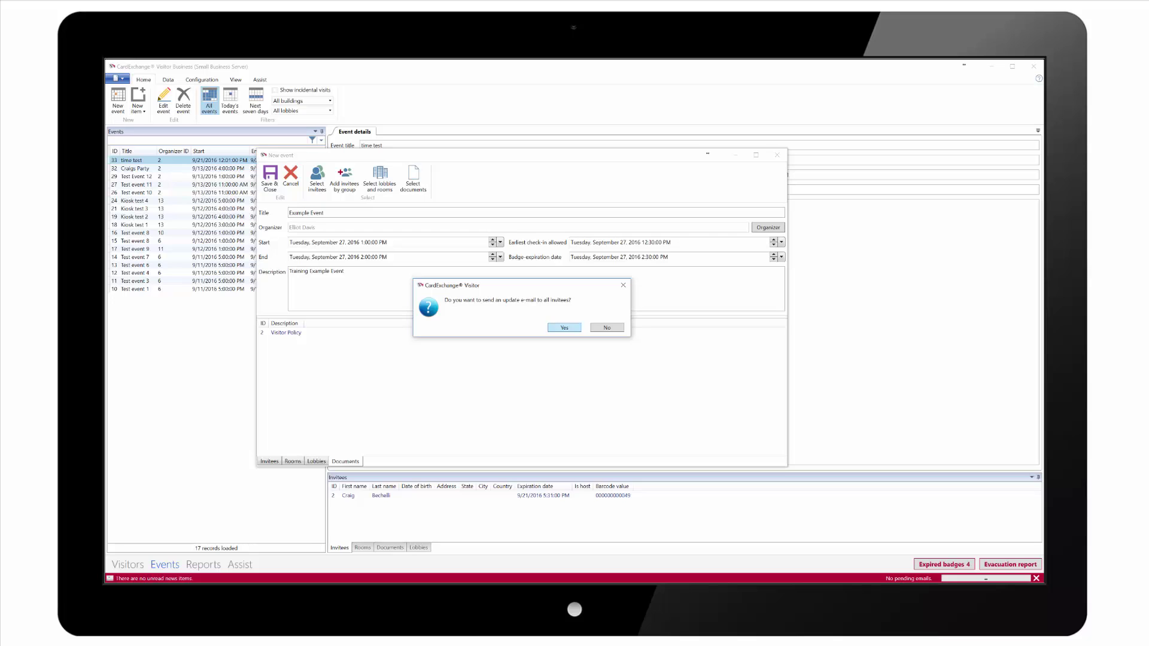
{"action": "left_click", "coordinate": [564, 328]}
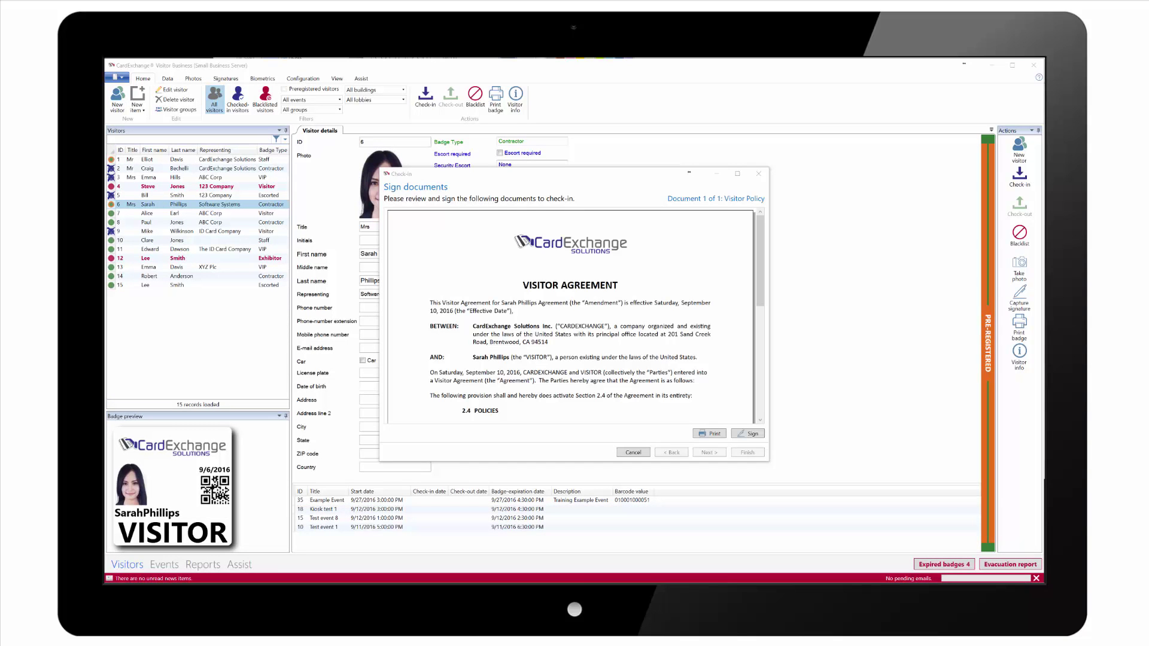
Review the visitor agreement to its end, sign it with a hand-drawn signature, and finish the visitor's check-in
{"action": "left_click_drag", "start_coordinate": [760, 261], "coordinate": [760, 369]}
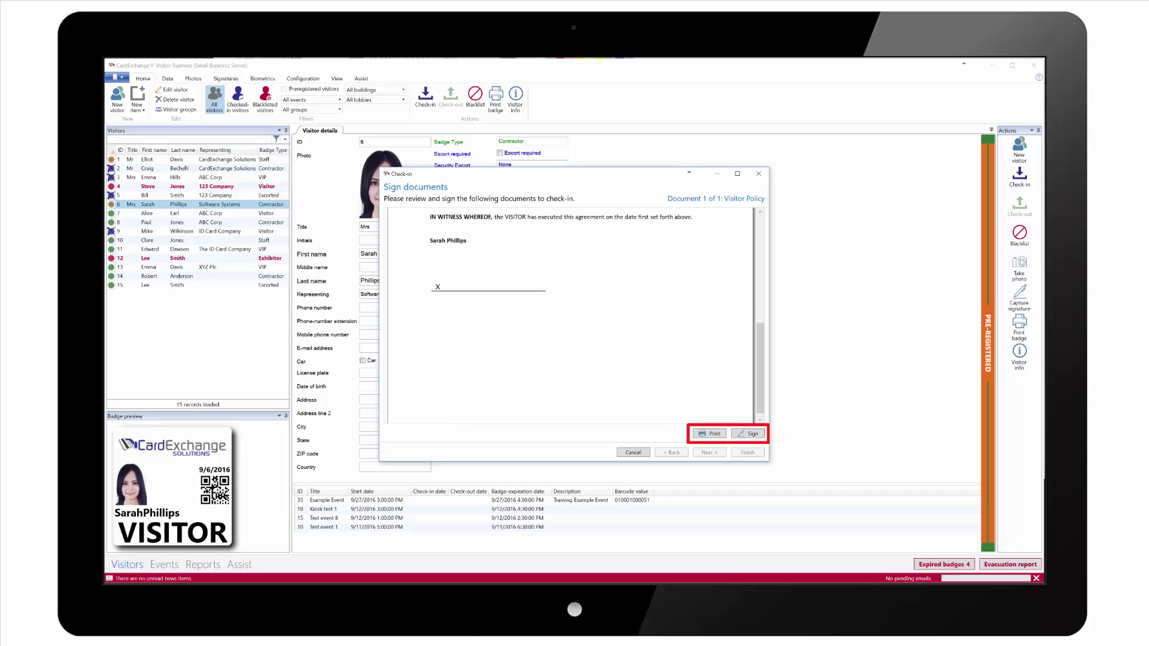
{"action": "left_click", "coordinate": [747, 434]}
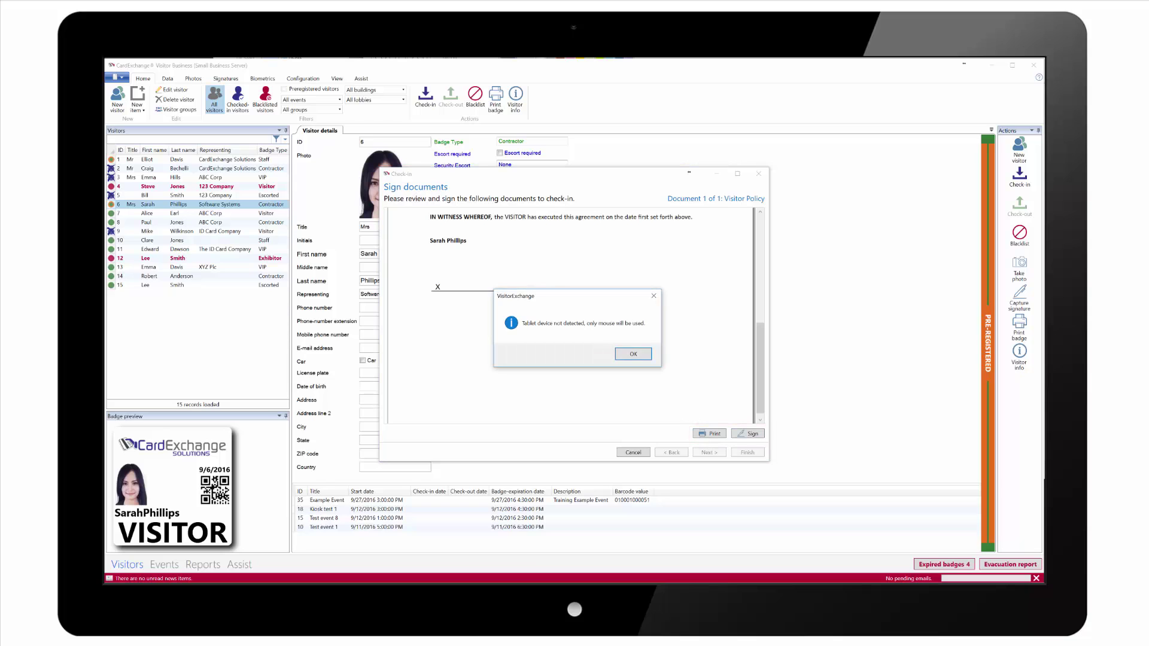
{"action": "left_click", "coordinate": [633, 354]}
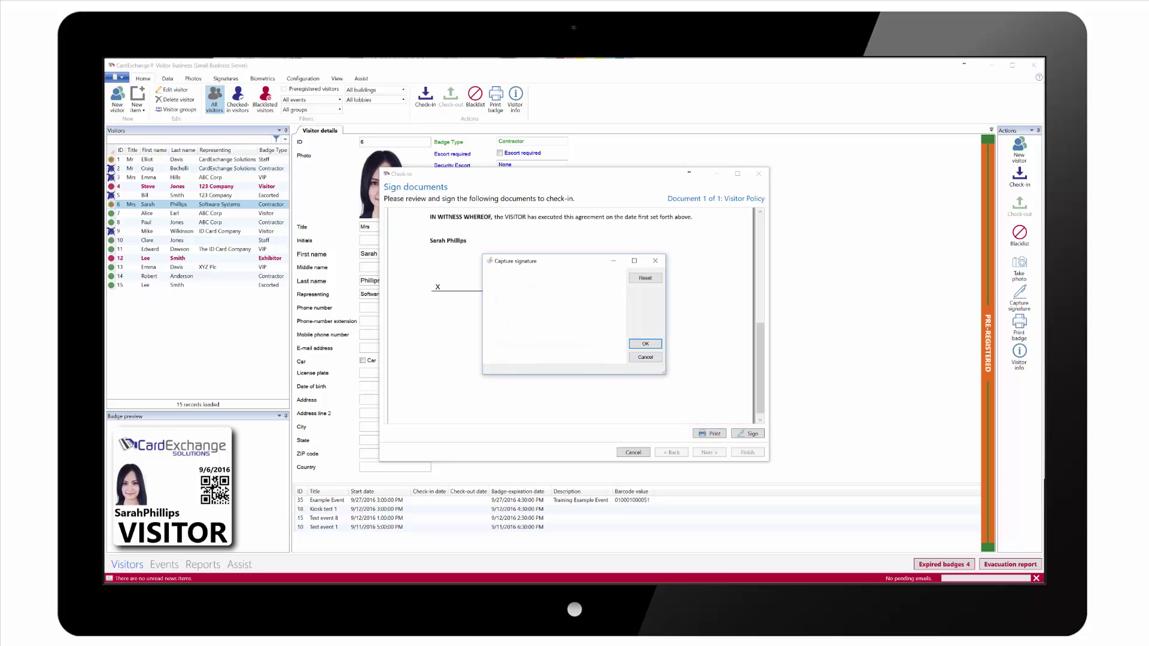
{"action": "mouse_move", "coordinate": [498, 309]}
{"action": "left_mouse_down"}
{"action": "mouse_move", "coordinate": [536, 311]}
{"action": "mouse_move", "coordinate": [558, 295]}
{"action": "mouse_move", "coordinate": [565, 320]}
{"action": "mouse_move", "coordinate": [588, 311]}
{"action": "left_mouse_up"}
{"action": "key", "text": "Return"}
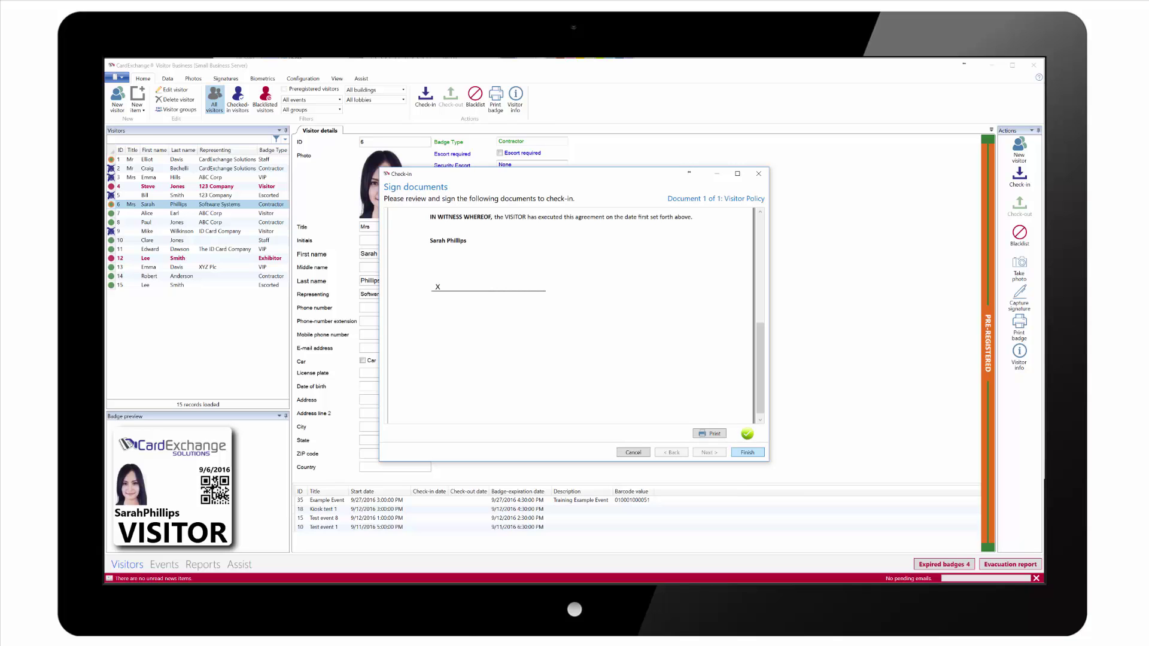
{"action": "left_click", "coordinate": [748, 453]}
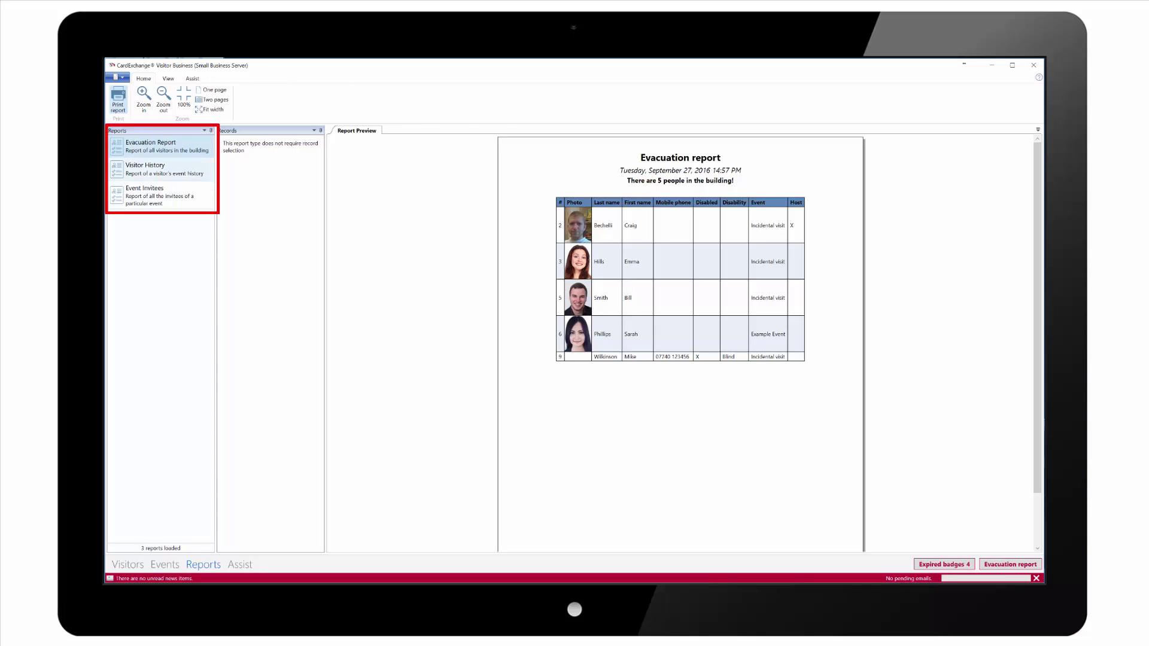
Preview the Visitor History report for the visitor just checked in and the Event Invitees report for Example Event
{"action": "left_click", "coordinate": [161, 169]}
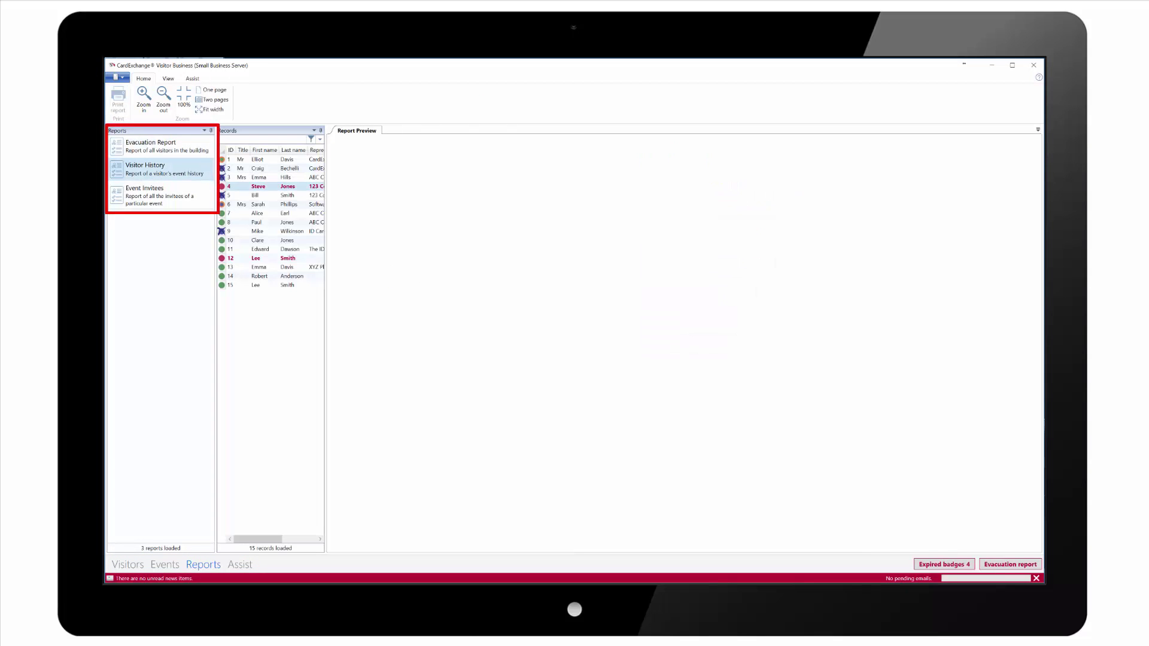
{"action": "left_click", "coordinate": [264, 204]}
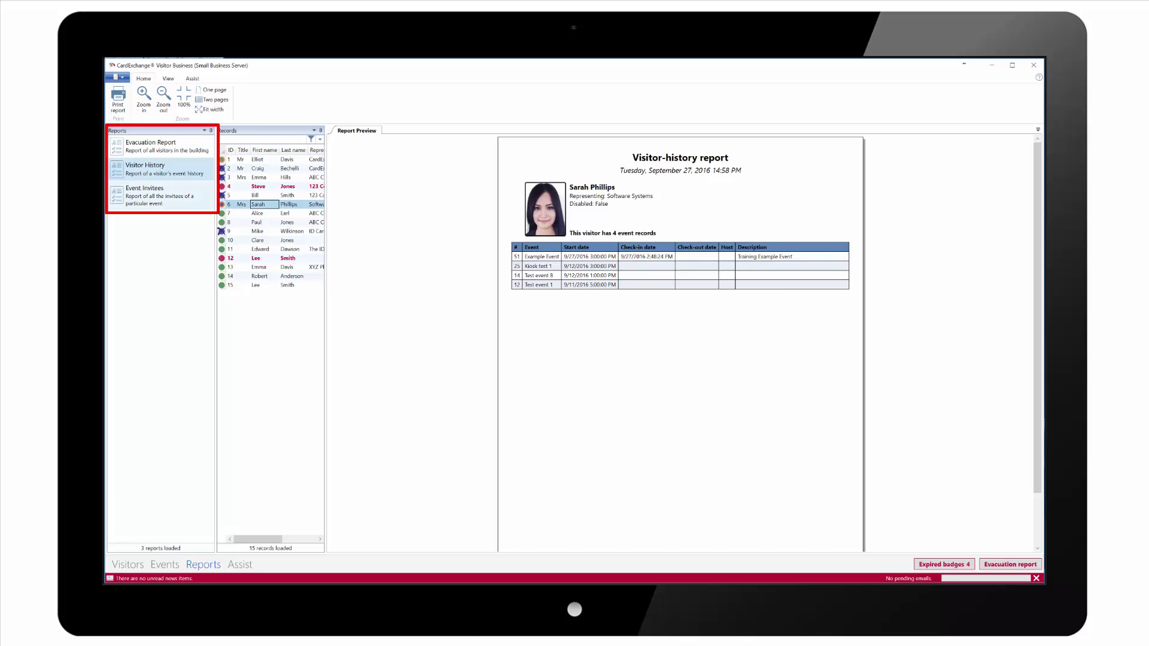
{"action": "left_click", "coordinate": [159, 196]}
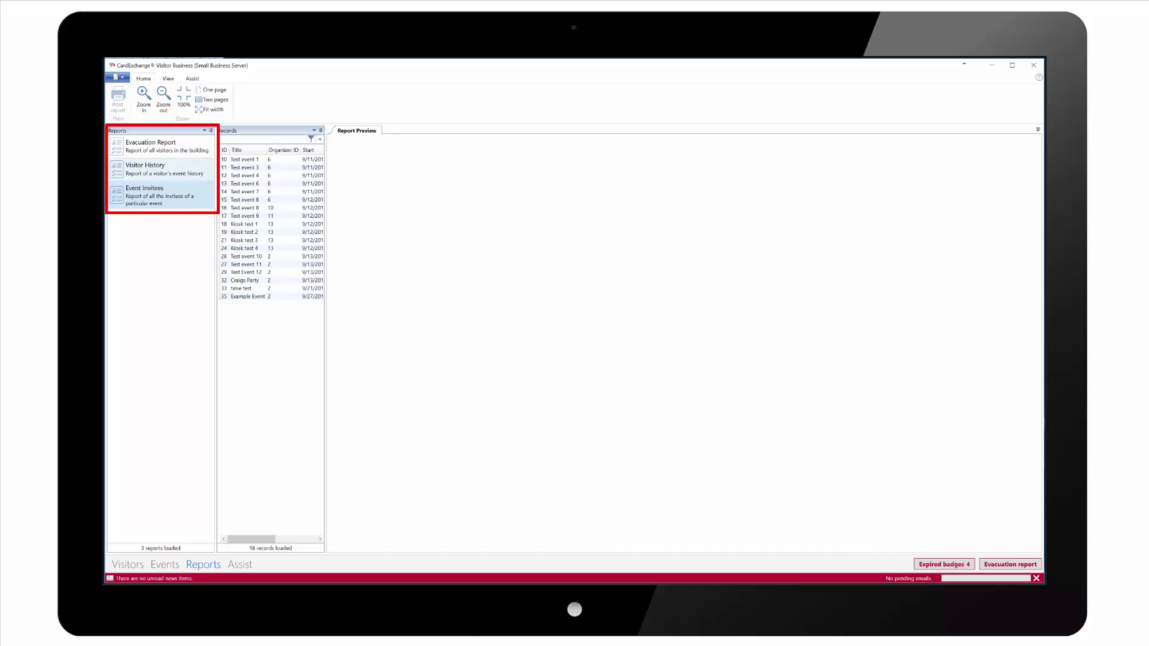
{"action": "left_click", "coordinate": [248, 297]}
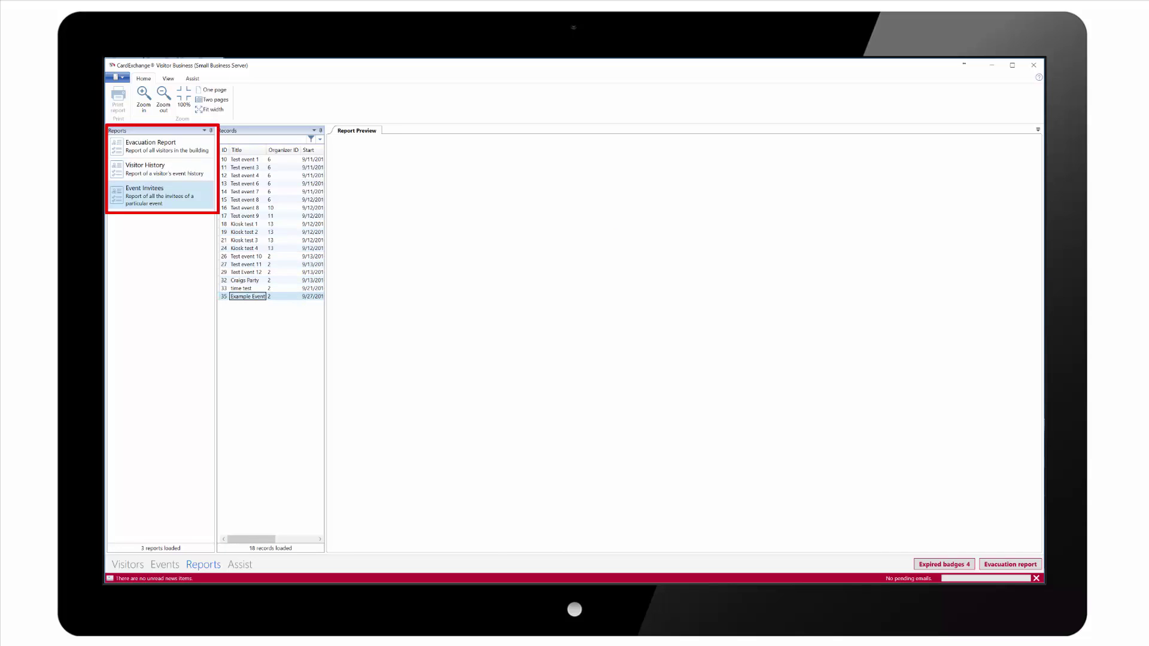